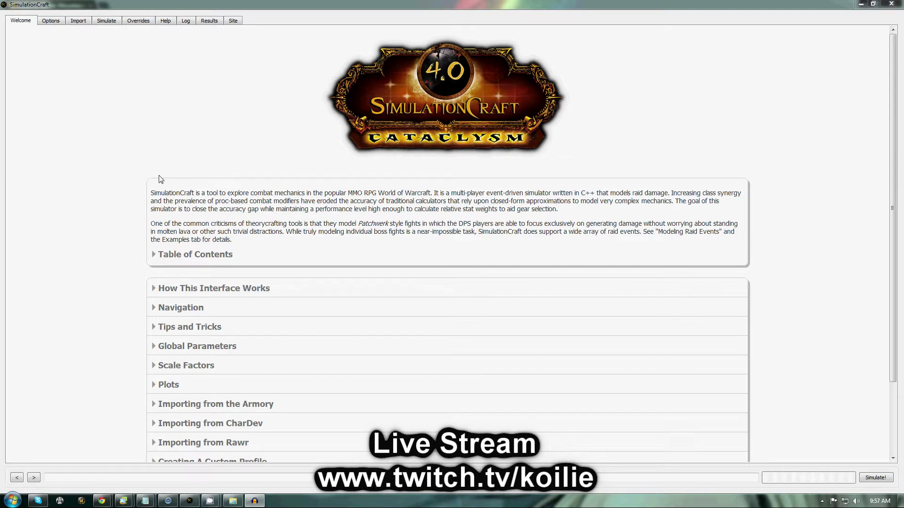
- Keep Globals at 50000 iterations, Low world lag and 4 threads, then show the Buffs list
{"action": "left_click", "coordinate": [51, 21]}
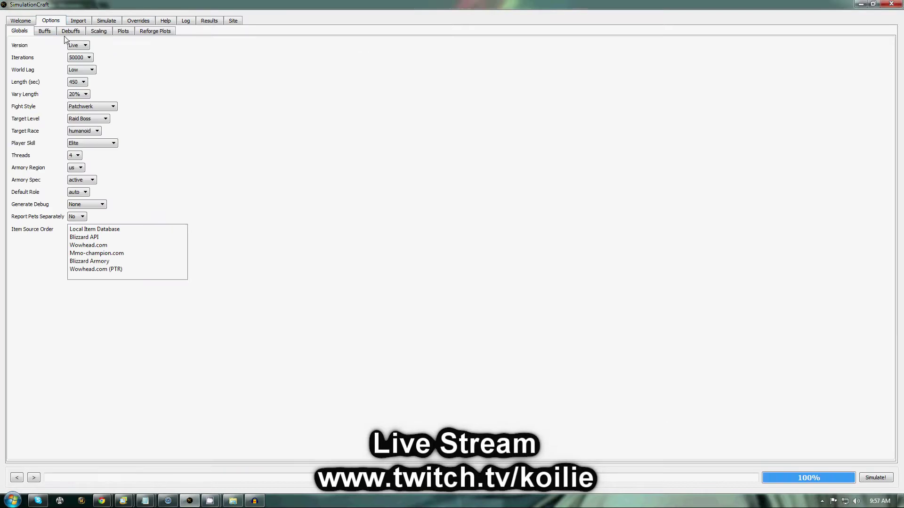
{"action": "left_click", "coordinate": [80, 57]}
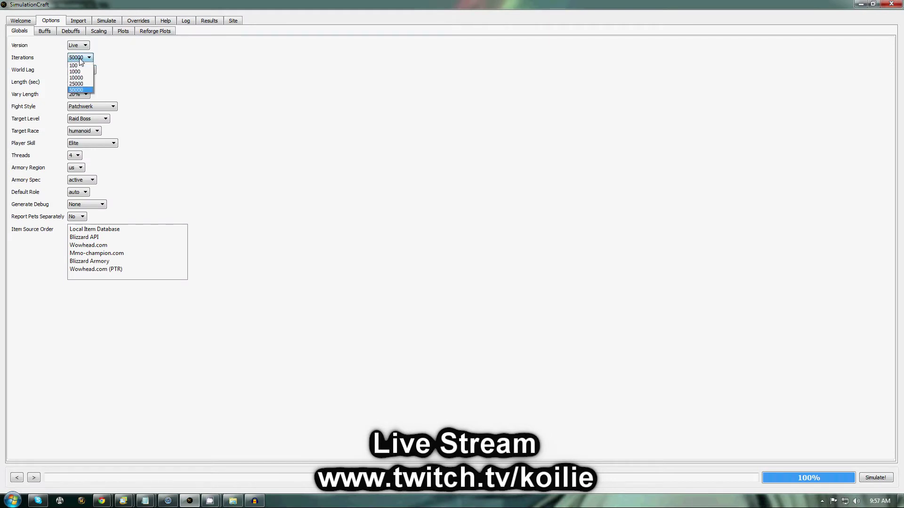
{"action": "left_click", "coordinate": [85, 90]}
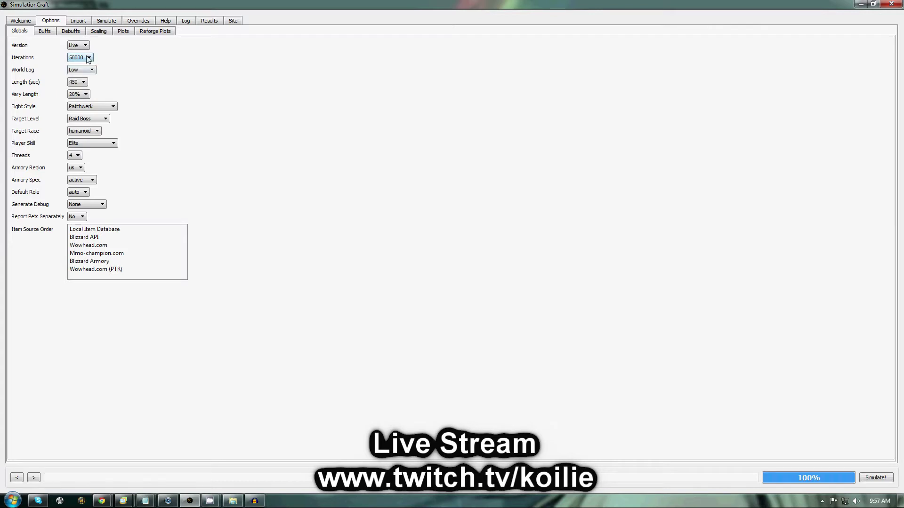
{"action": "mouse_move", "coordinate": [88, 59]}
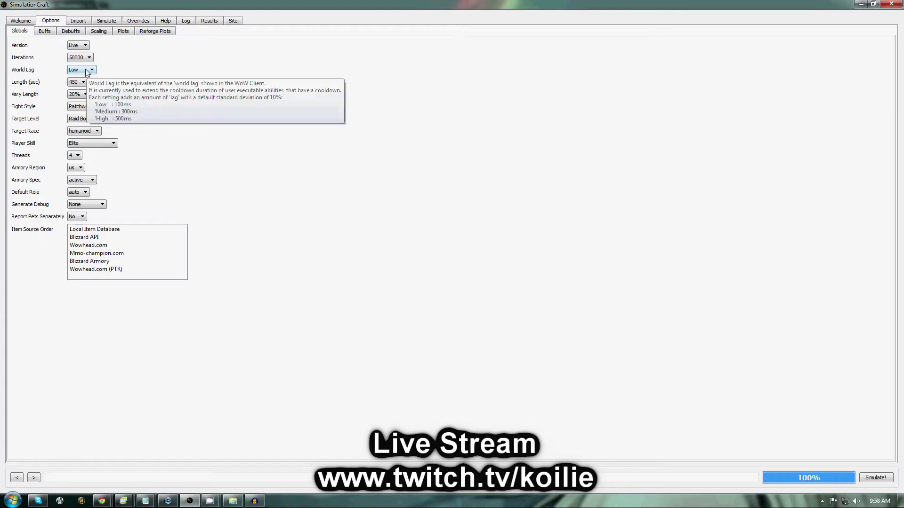
{"action": "left_click", "coordinate": [88, 72]}
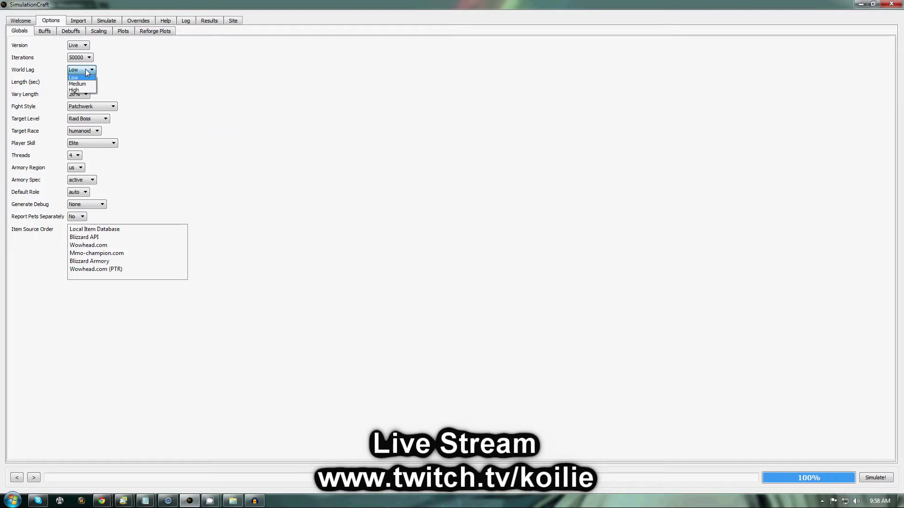
{"action": "left_click", "coordinate": [87, 72]}
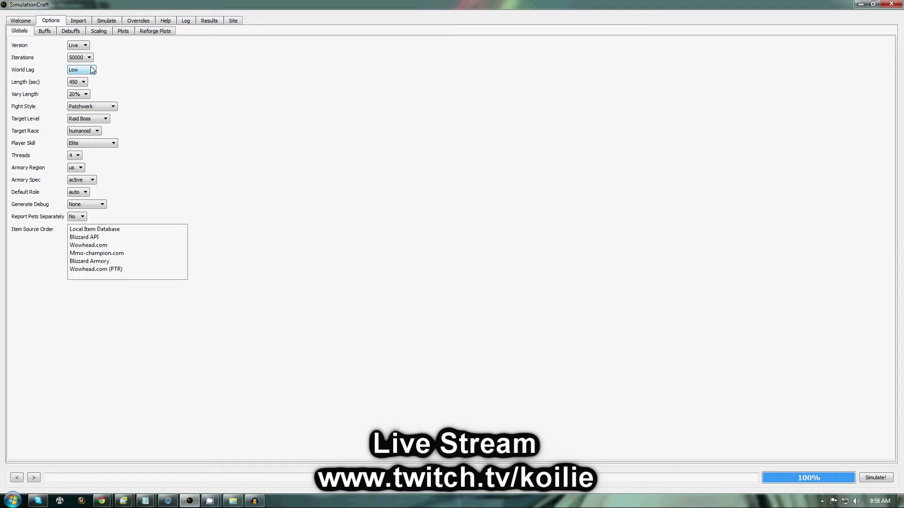
{"action": "mouse_move", "coordinate": [93, 69]}
{"action": "left_click", "coordinate": [78, 156]}
{"action": "left_click", "coordinate": [78, 157]}
{"action": "left_click", "coordinate": [47, 32]}
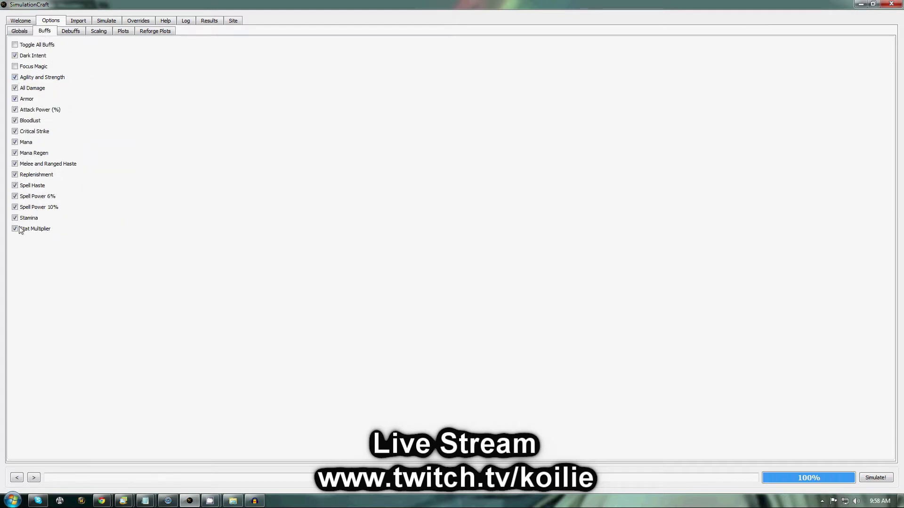
- Toggle the Dark Intent buff off and back on, then show the Debuffs list
{"action": "left_click", "coordinate": [16, 55]}
{"action": "left_click", "coordinate": [15, 56]}
{"action": "left_click", "coordinate": [72, 34]}
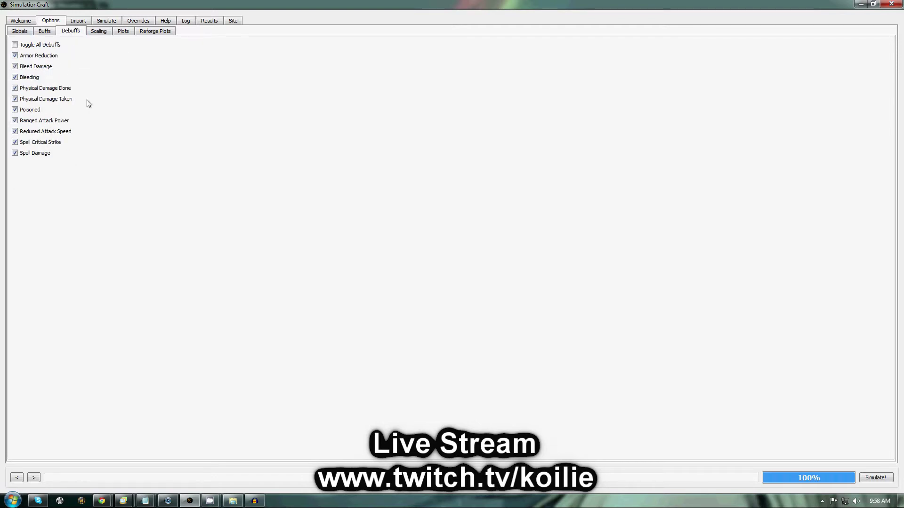
{"action": "mouse_move", "coordinate": [89, 99]}
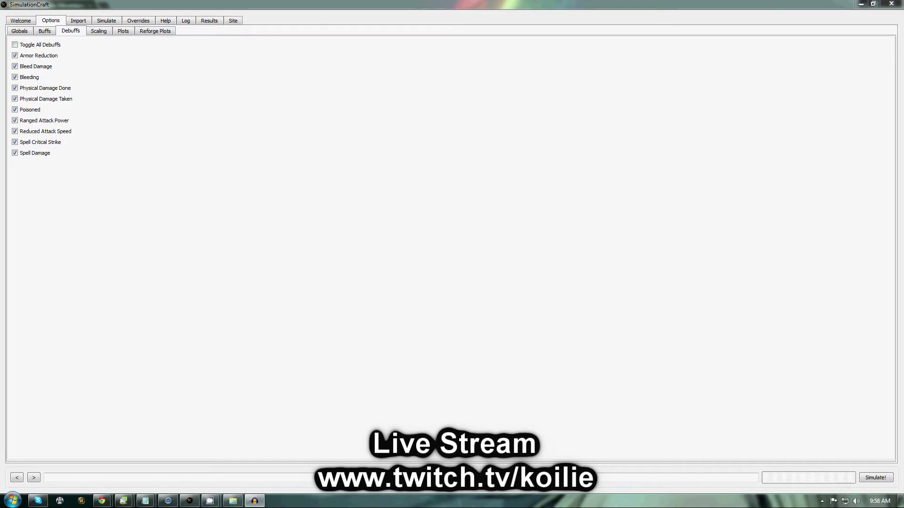
- Bring the CamStudio window forward from the taskbar and pause the recording
{"action": "mouse_move", "coordinate": [210, 501]}
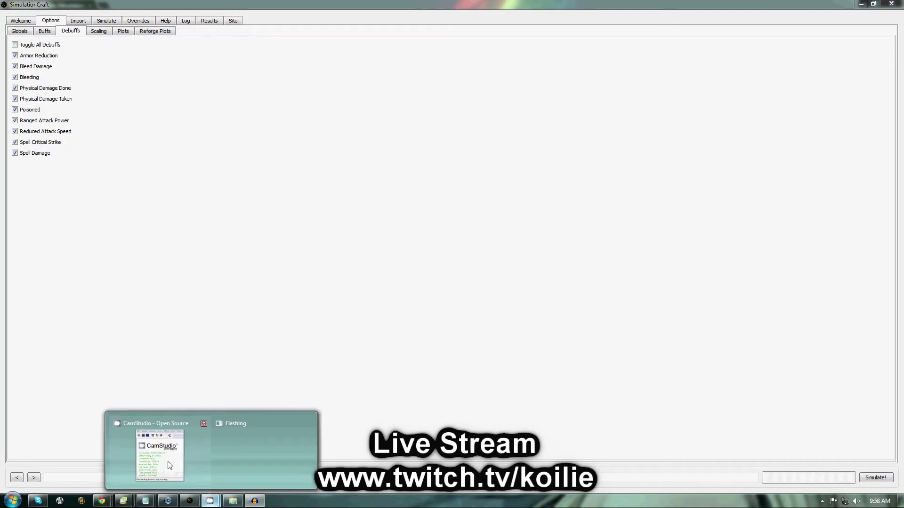
{"action": "left_click", "coordinate": [165, 455]}
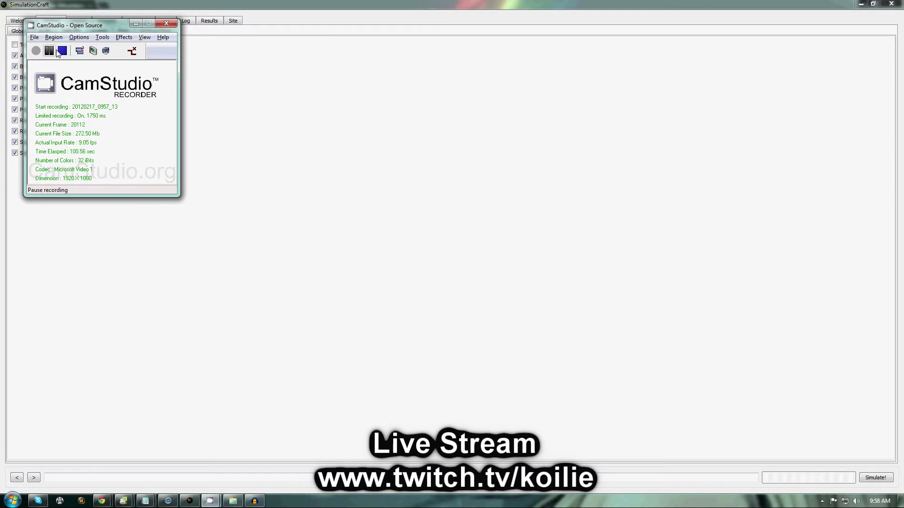
{"action": "left_click", "coordinate": [136, 23]}
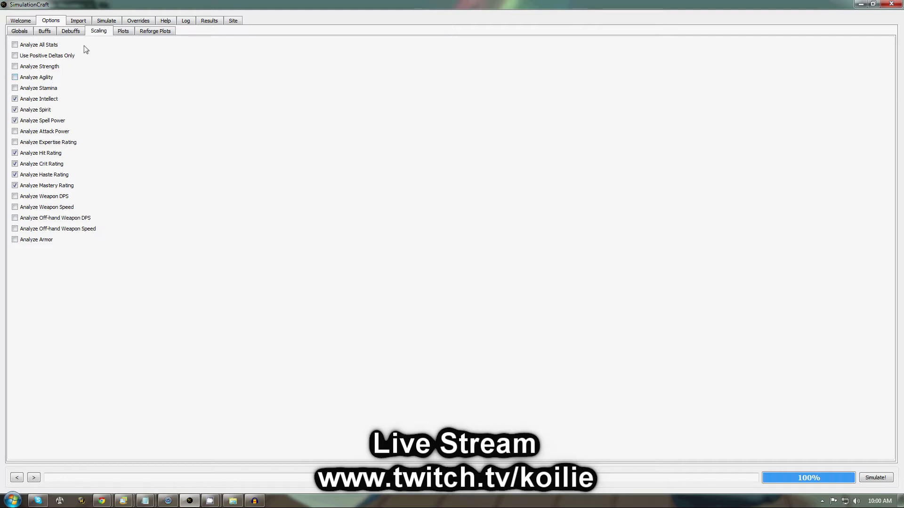
- Search the Battle.net armory for the level 85 Worgen Priest and import its profile
{"action": "left_click", "coordinate": [78, 21]}
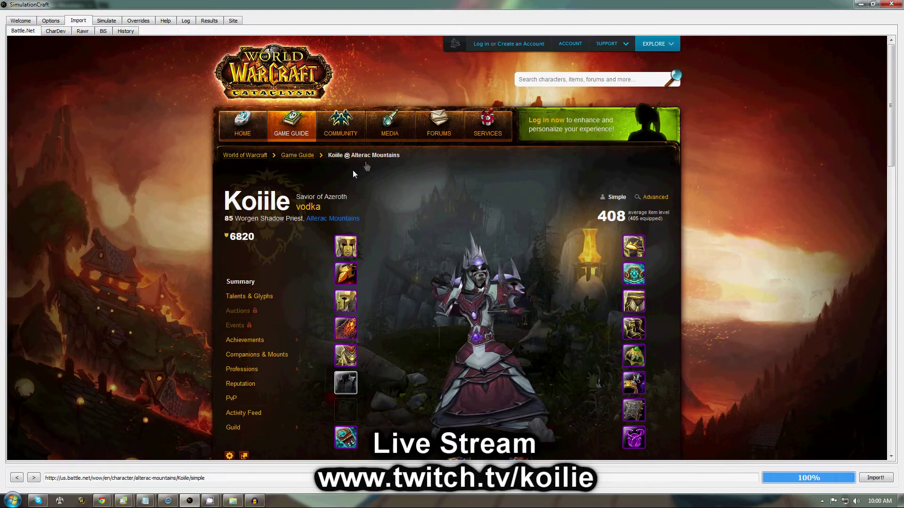
{"action": "left_click", "coordinate": [539, 78]}
{"action": "type", "text": "koiile"}
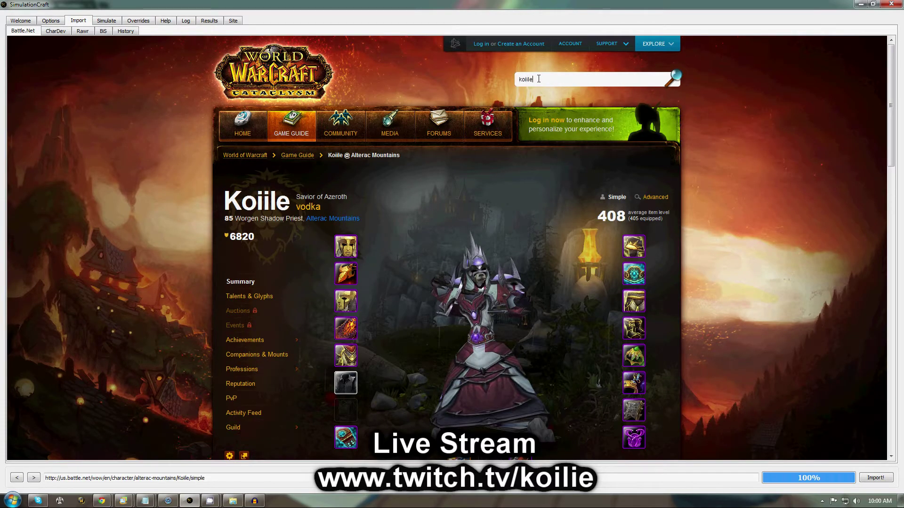
{"action": "key", "text": "Return"}
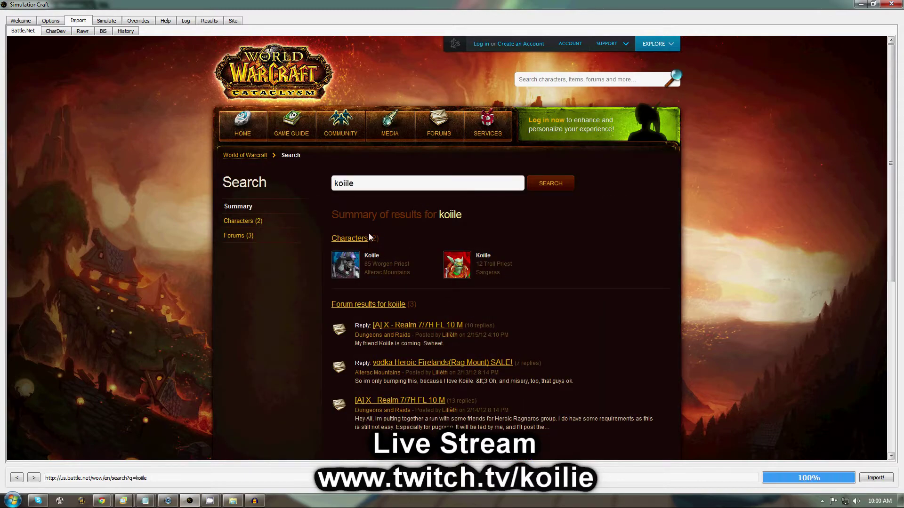
{"action": "left_click", "coordinate": [362, 261]}
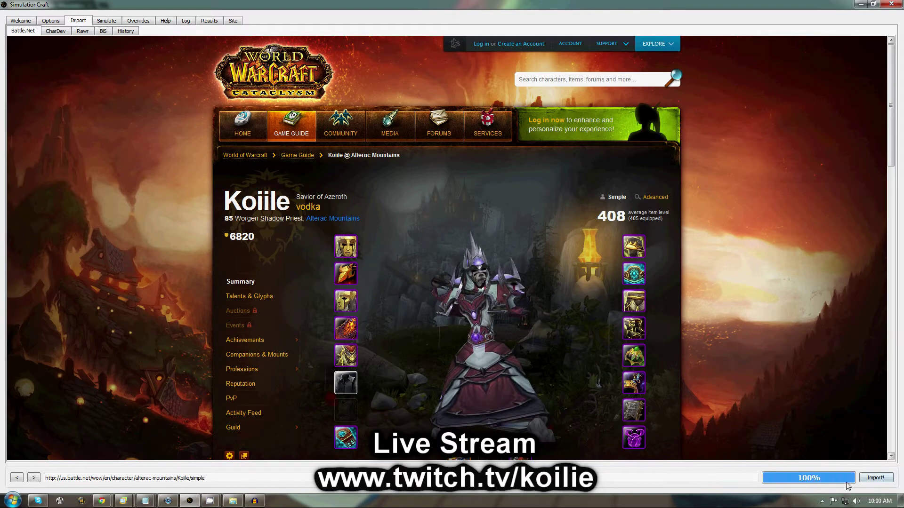
{"action": "left_click", "coordinate": [875, 478]}
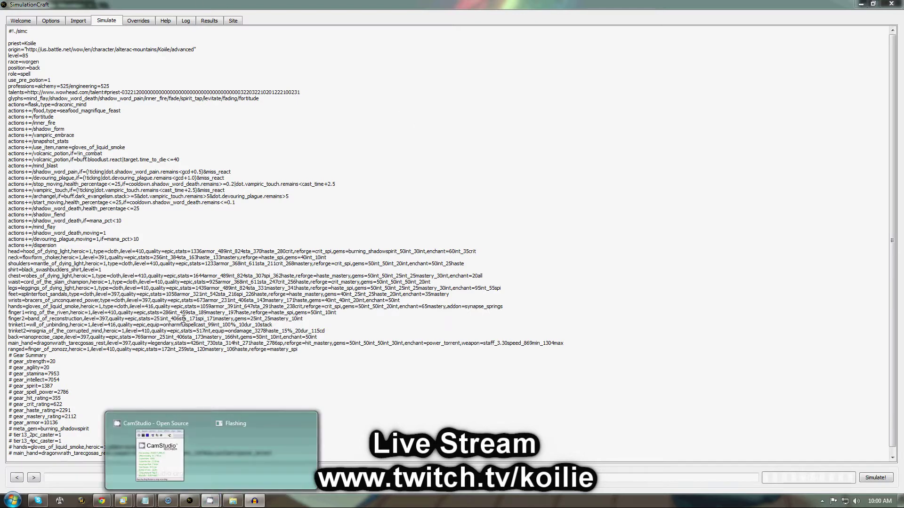
{"action": "left_click", "coordinate": [212, 502]}
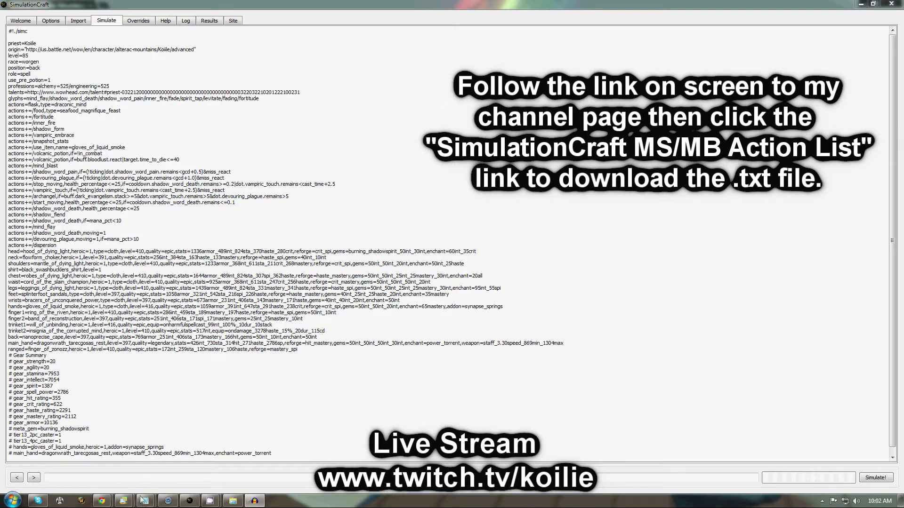
{"action": "mouse_move", "coordinate": [144, 502]}
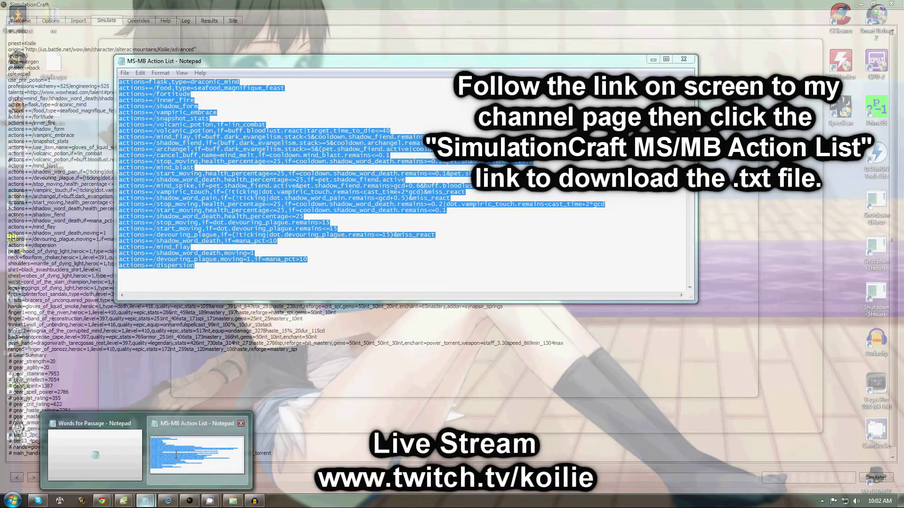
- Select the entire MS-MB Action List text in Notepad, then minimize Notepad
{"action": "left_click", "coordinate": [175, 452]}
{"action": "left_click", "coordinate": [214, 268]}
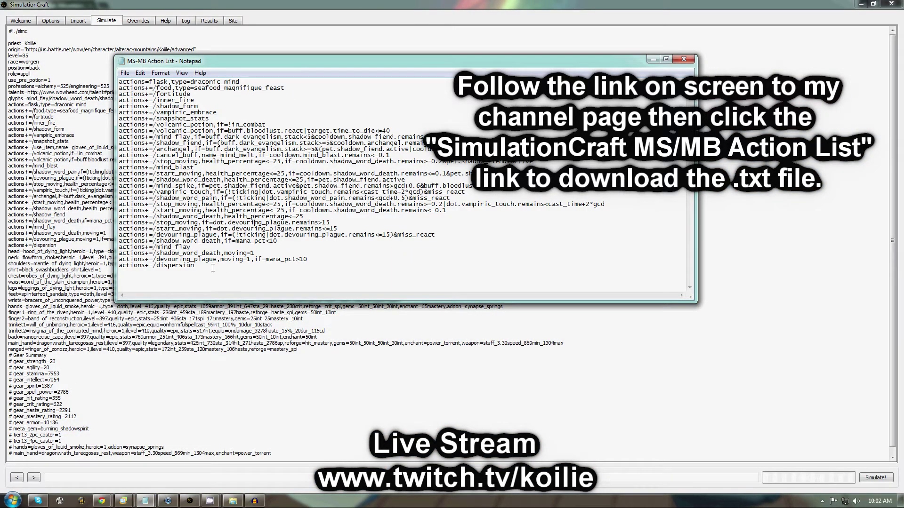
{"action": "left_click_drag", "start_coordinate": [212, 268], "coordinate": [116, 71]}
{"action": "key", "text": "ctrl+c"}
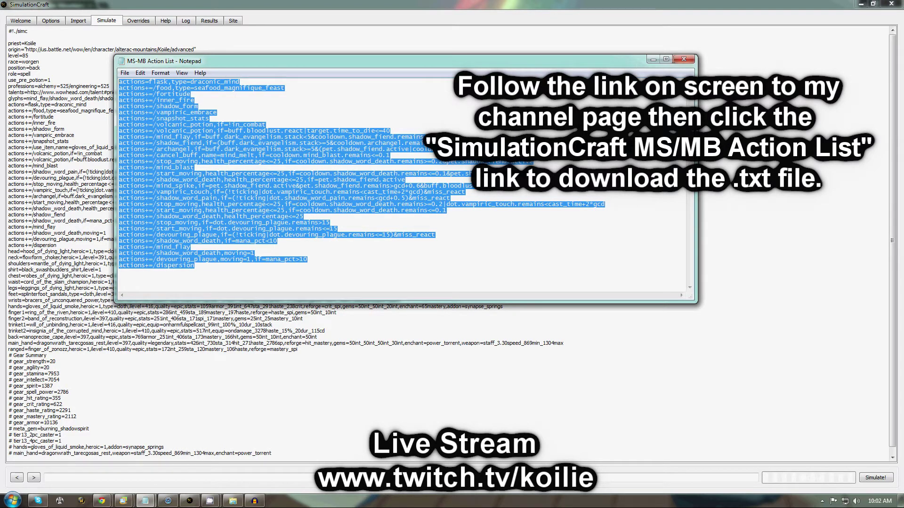
{"action": "left_click", "coordinate": [653, 59]}
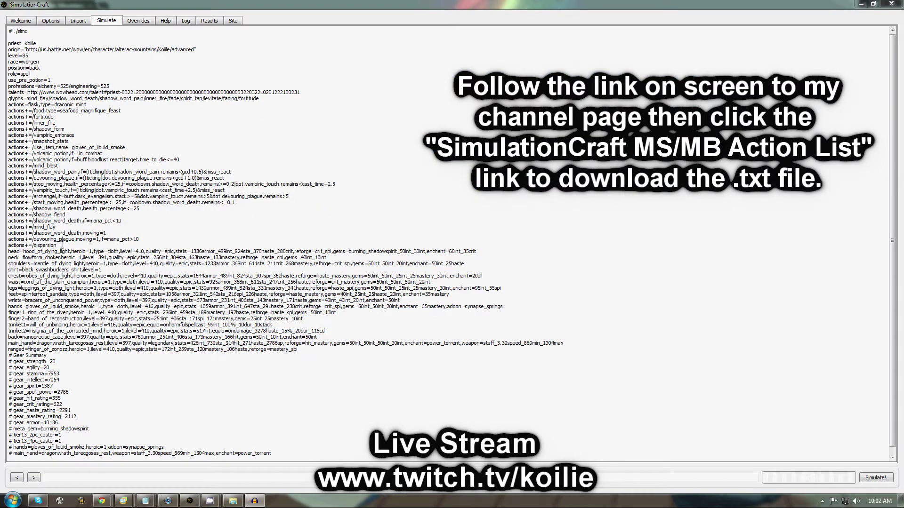
- Replace the profile's existing action lines with the pasted MS-MB action list
{"action": "left_click_drag", "start_coordinate": [57, 245], "coordinate": [8, 105]}
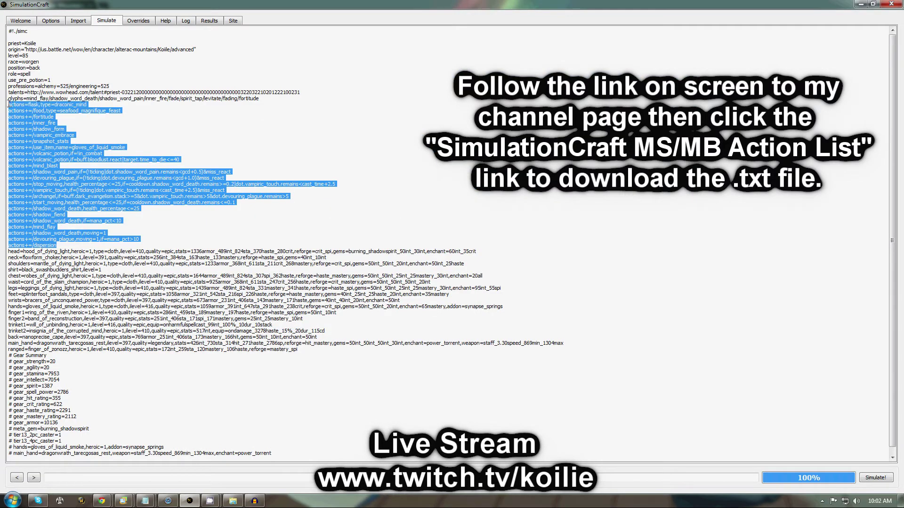
{"action": "key", "text": "Delete"}
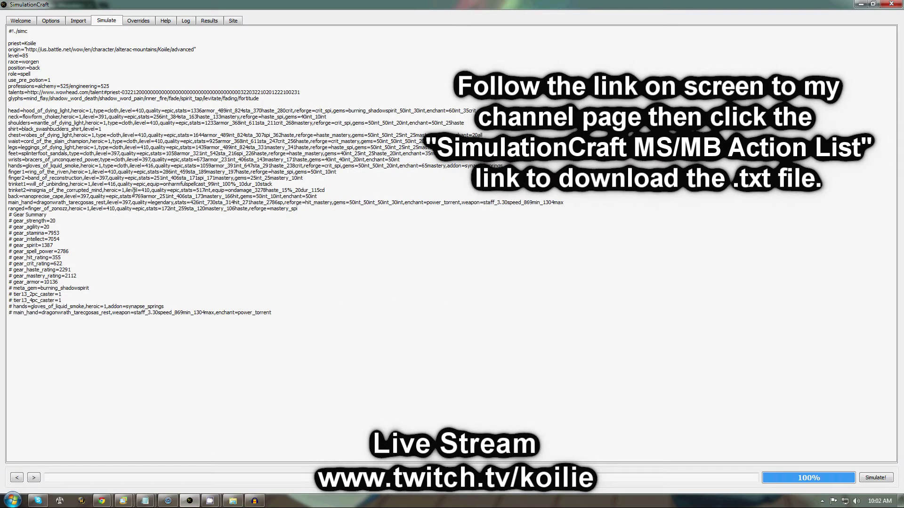
{"action": "key", "text": "ctrl+v"}
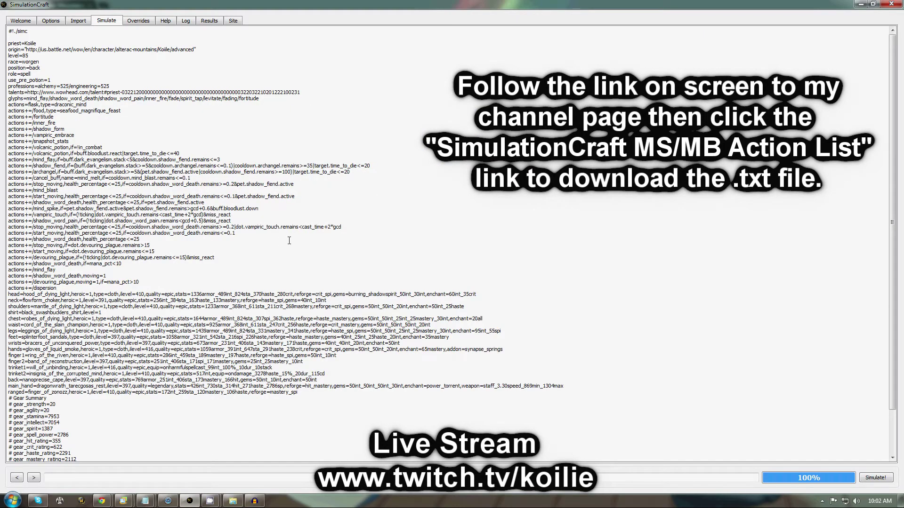
{"action": "left_click", "coordinate": [289, 240]}
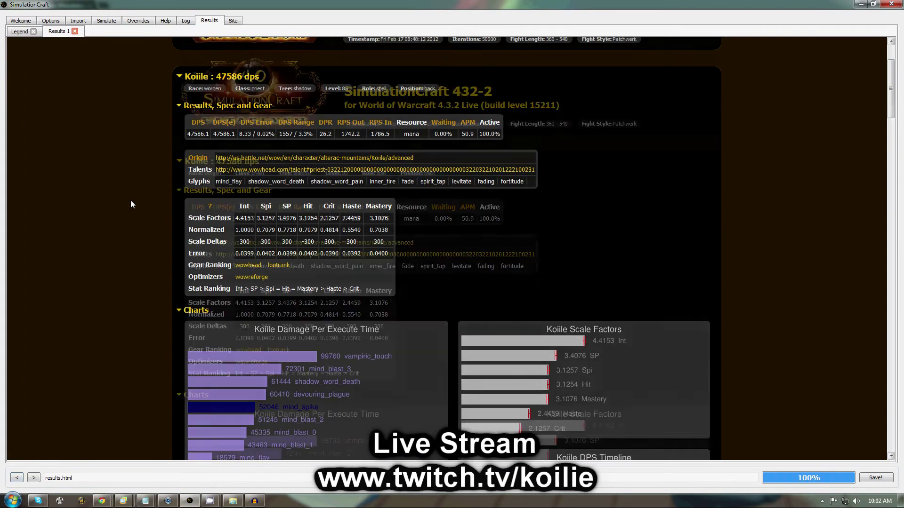
- Highlight the 47586 DPS figure and scroll through the results report
{"action": "left_click_drag", "start_coordinate": [210, 161], "coordinate": [282, 166]}
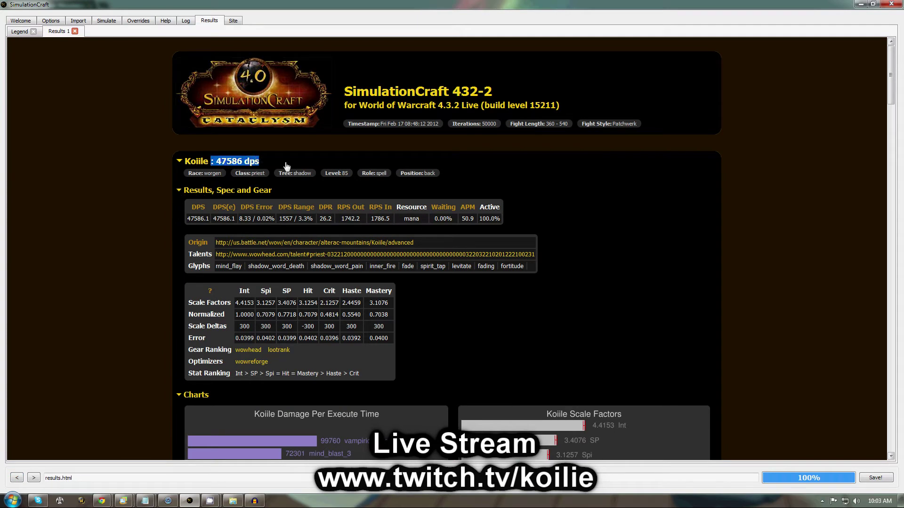
{"action": "left_click_drag", "start_coordinate": [179, 284], "coordinate": [423, 377]}
{"action": "left_click", "coordinate": [461, 347]}
{"action": "scroll", "coordinate": [448, 347], "scroll_direction": "down", "scroll_amount": 1}
{"action": "scroll", "coordinate": [449, 347], "scroll_direction": "down", "scroll_amount": 10}
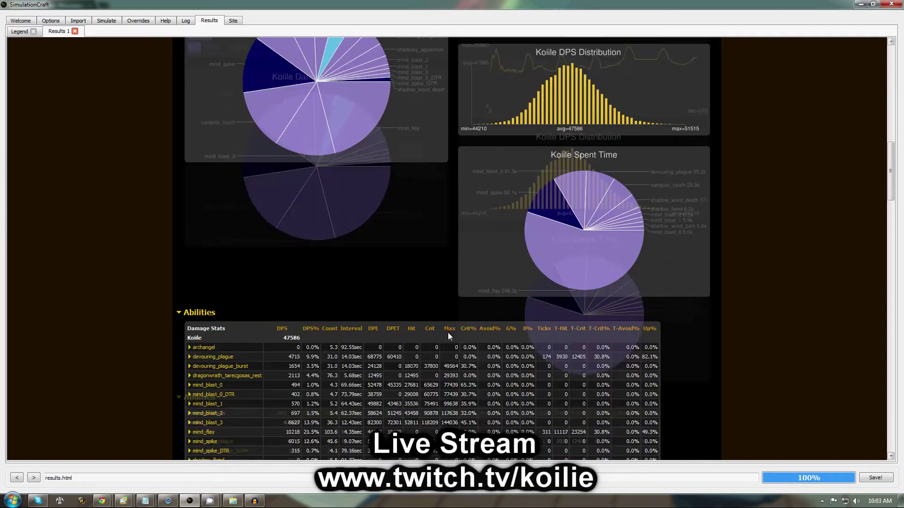
{"action": "scroll", "coordinate": [445, 330], "scroll_direction": "up", "scroll_amount": 9}
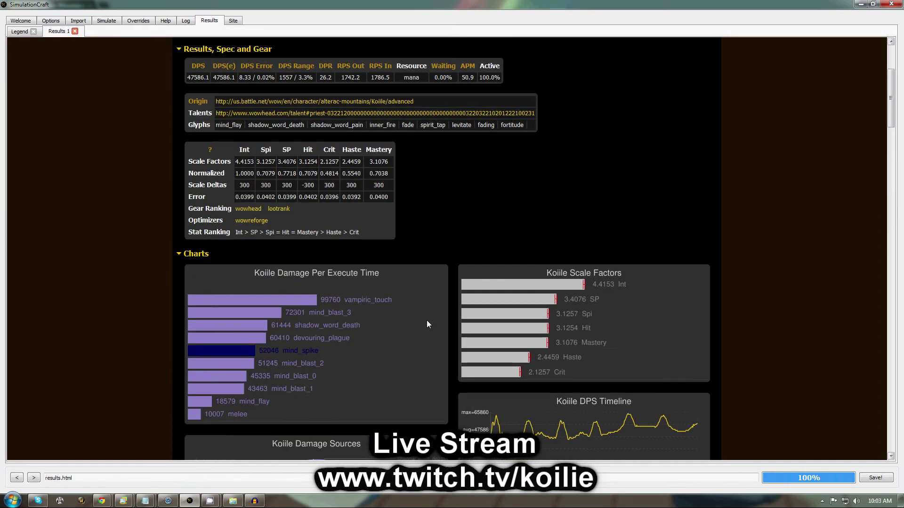
{"action": "scroll", "coordinate": [296, 269], "scroll_direction": "up", "scroll_amount": 2}
- Highlight the Scale Factors row and open the wowreforge optimizer link
{"action": "left_click_drag", "start_coordinate": [188, 215], "coordinate": [232, 218]}
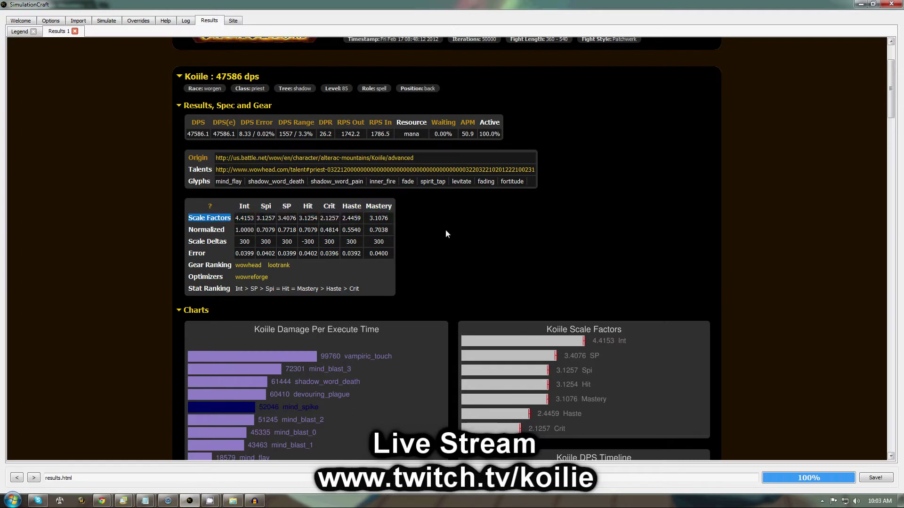
{"action": "left_click", "coordinate": [389, 218]}
{"action": "left_click_drag", "start_coordinate": [188, 278], "coordinate": [271, 279]}
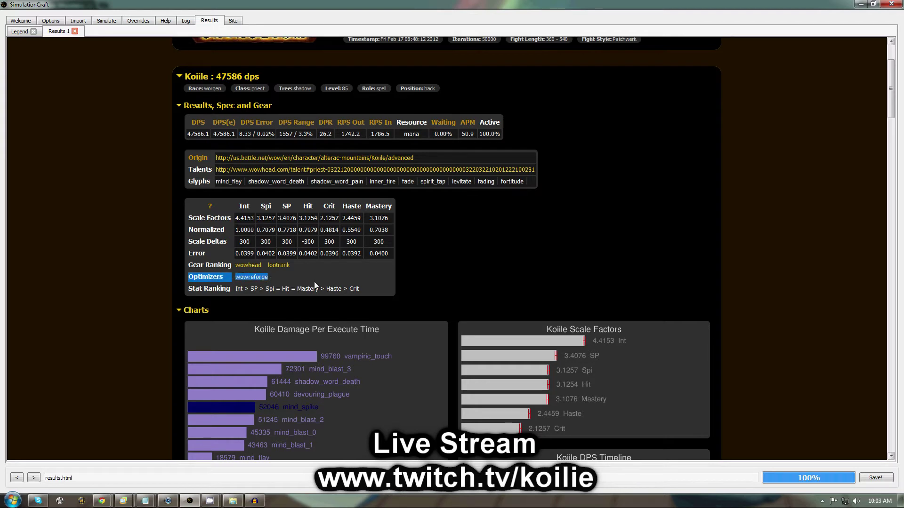
{"action": "left_click", "coordinate": [256, 281]}
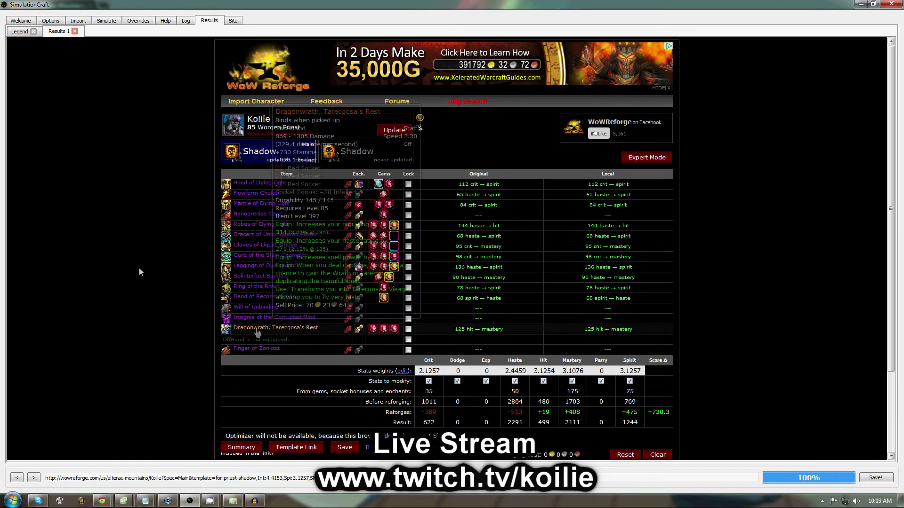
- Select the WoW Reforge page's full URL and bring up Chrome from the taskbar
{"action": "scroll", "coordinate": [114, 238], "scroll_direction": "down", "scroll_amount": 3}
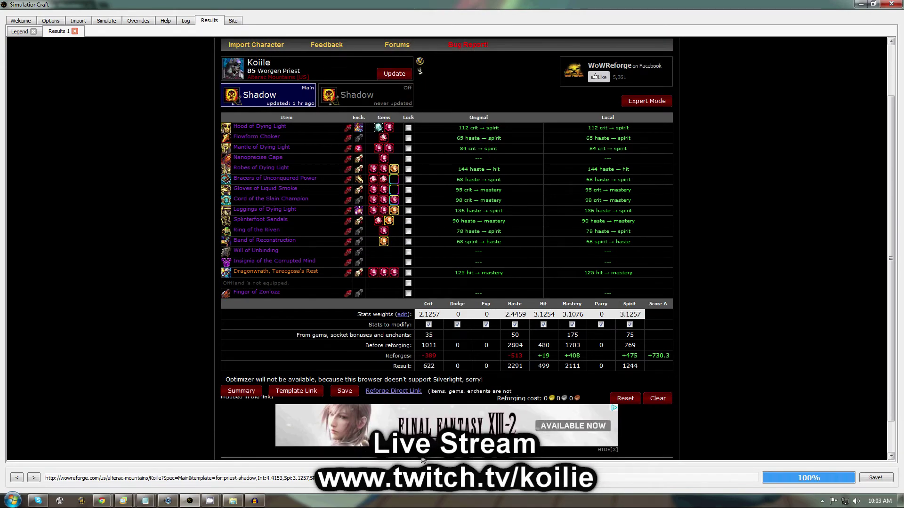
{"action": "left_click_drag", "start_coordinate": [315, 478], "coordinate": [45, 477]}
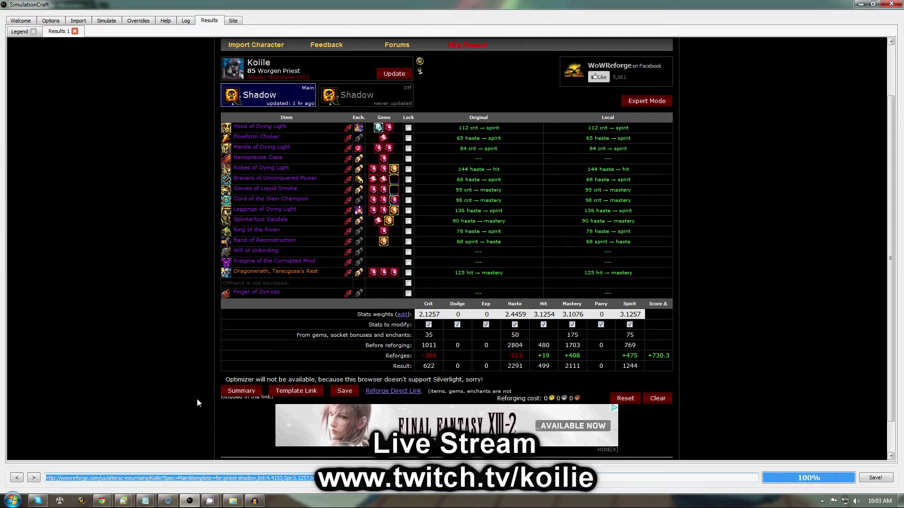
{"action": "left_click", "coordinate": [102, 500]}
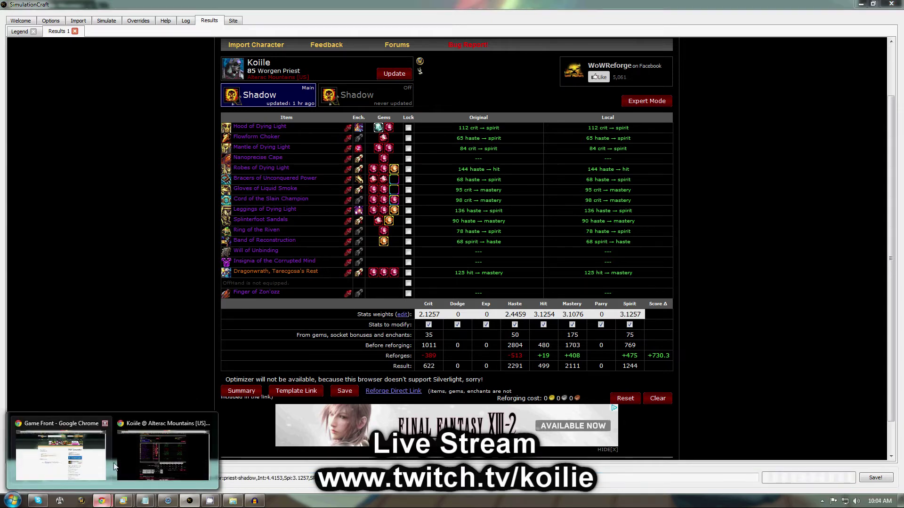
- Load the copied WoW Reforge calculator URL in a new Chrome tab
{"action": "left_click", "coordinate": [130, 441]}
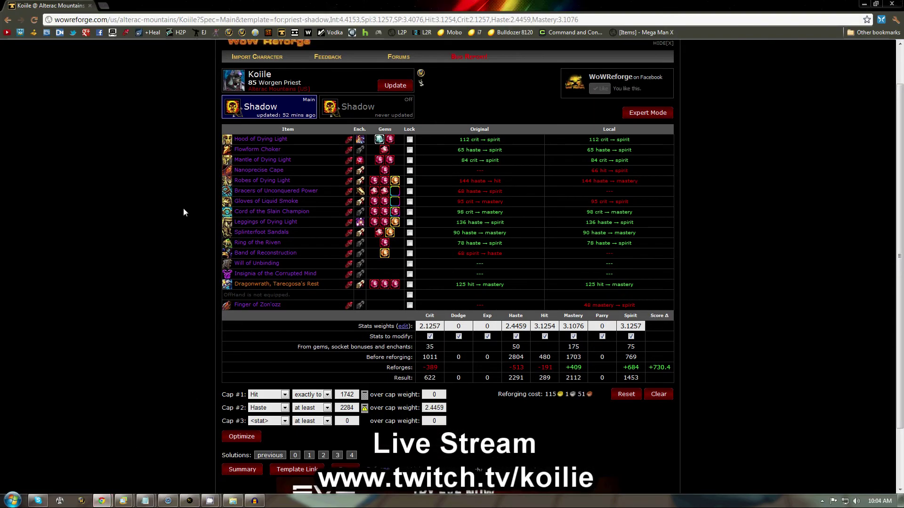
{"action": "left_click", "coordinate": [230, 19]}
{"action": "type", "text": "http://wowreforge.com/us/alterac-mountains/Koiile?Spec=Main&template=for:priest-shadow,Int:4.4153,Spi:3.1257,SP:3.4076,Hit:3.1254,Crit:2.1257,Haste:2.4459,Mastery:3.1076"}
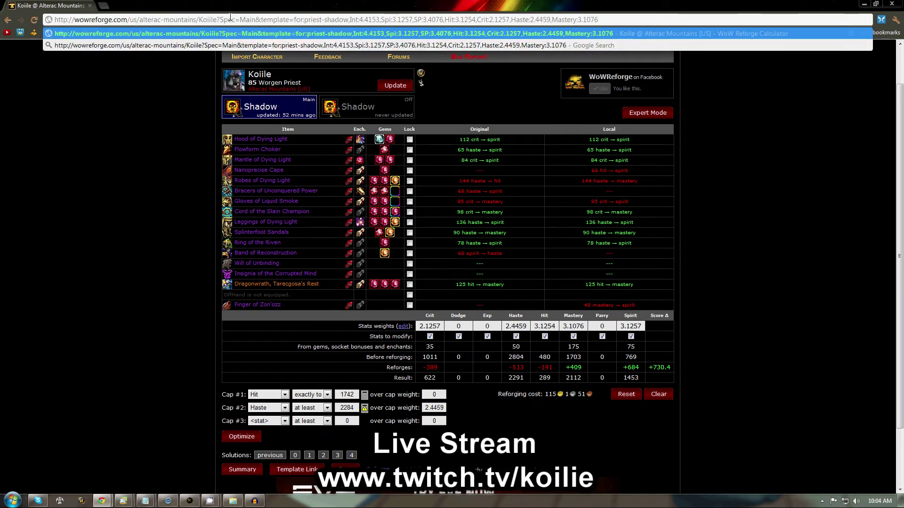
{"action": "left_click", "coordinate": [152, 120]}
{"action": "left_click", "coordinate": [104, 6]}
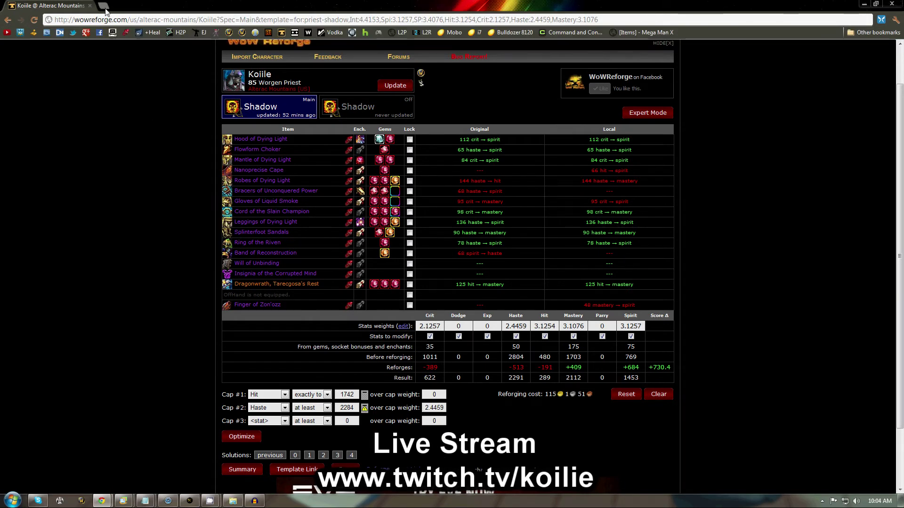
{"action": "type", "text": "http://wowreforge.com/us/alterac-mountains/Koiile?Spec=Main&template=for:priest-shadow,Int:4.4153,Spi:3.1257,SP:3.4076,Hit:3.1254,Crit:2.1257,Haste:2.4459,Mastery:3.1076"}
{"action": "key", "text": "Return"}
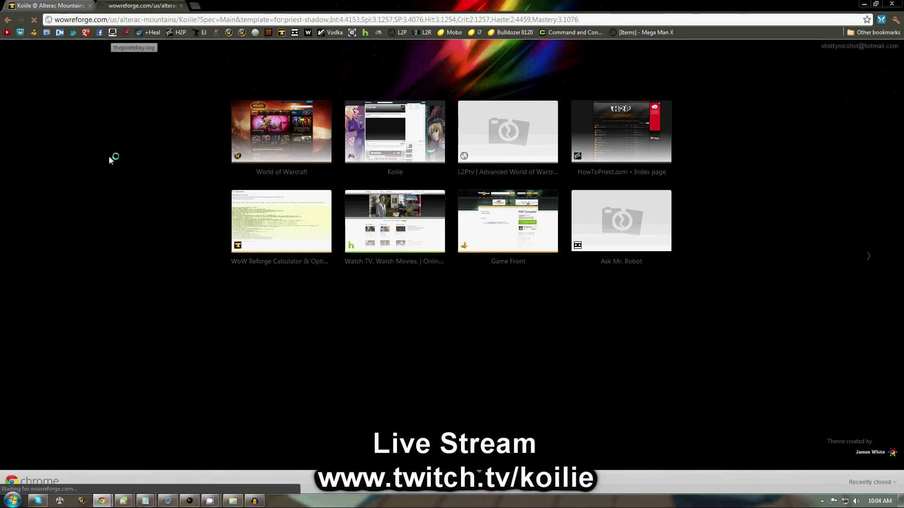
{"action": "scroll", "coordinate": [169, 216], "scroll_direction": "down", "scroll_amount": 1}
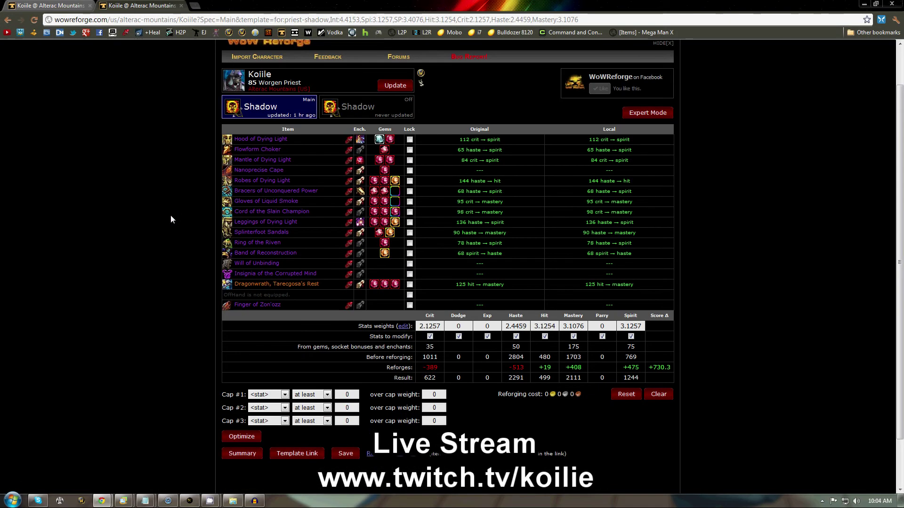
- Set Cap #1 to Hit exactly 1742
{"action": "left_click", "coordinate": [284, 395]}
{"action": "left_click", "coordinate": [263, 442]}
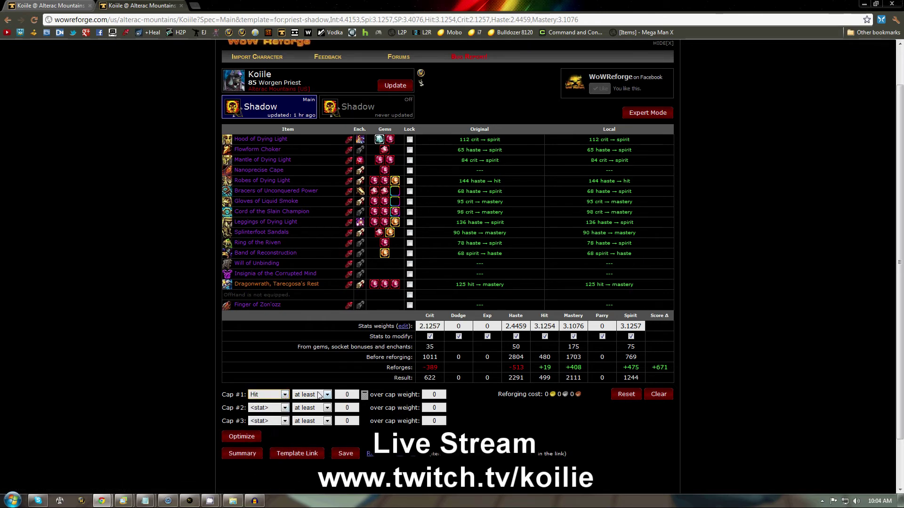
{"action": "left_click", "coordinate": [347, 395]}
{"action": "type", "text": "17"}
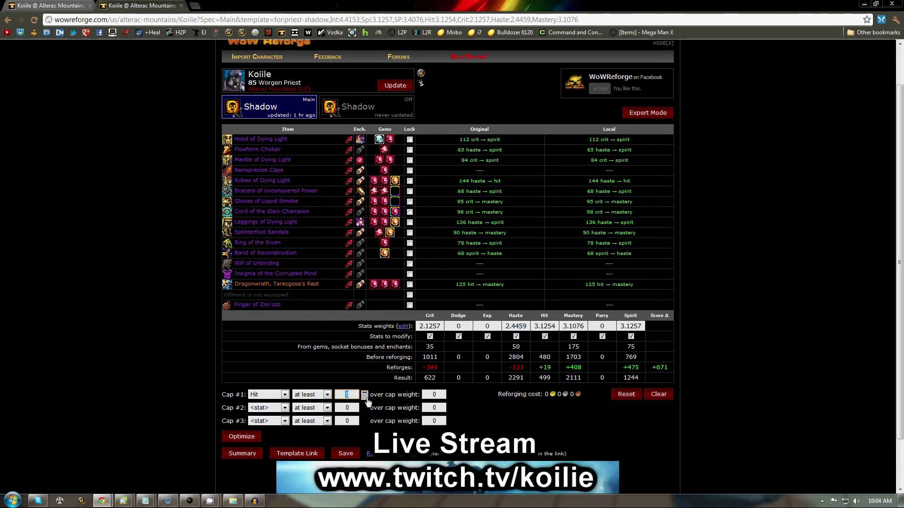
{"action": "type", "text": "42"}
{"action": "key", "text": "Tab"}
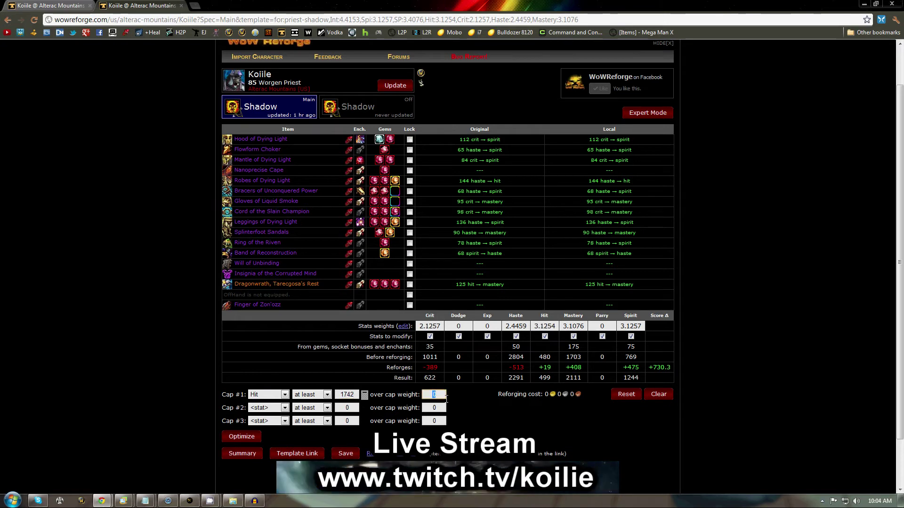
{"action": "left_click", "coordinate": [328, 395]}
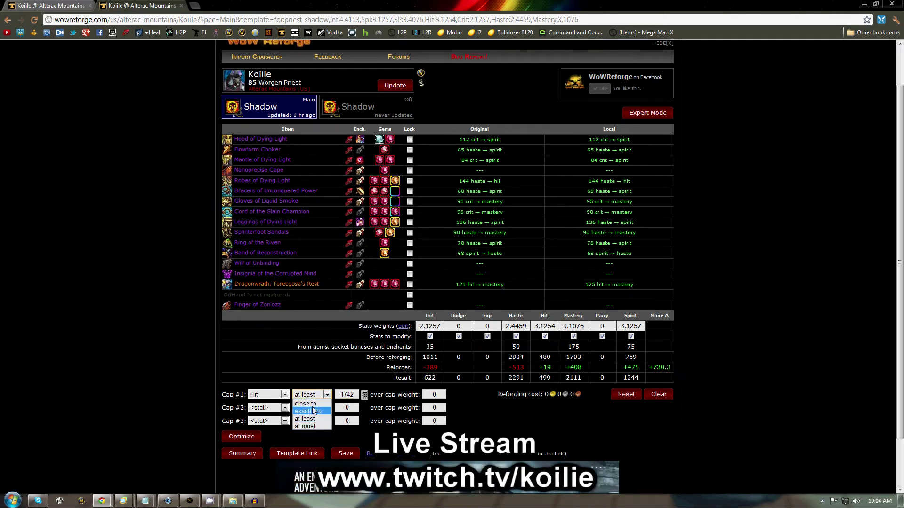
{"action": "left_click", "coordinate": [311, 411]}
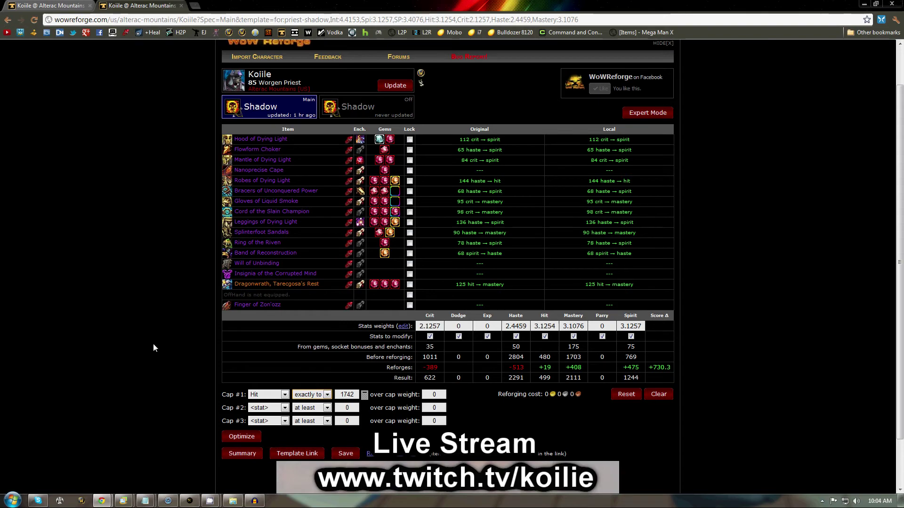
{"action": "scroll", "coordinate": [154, 343], "scroll_direction": "down", "scroll_amount": 1}
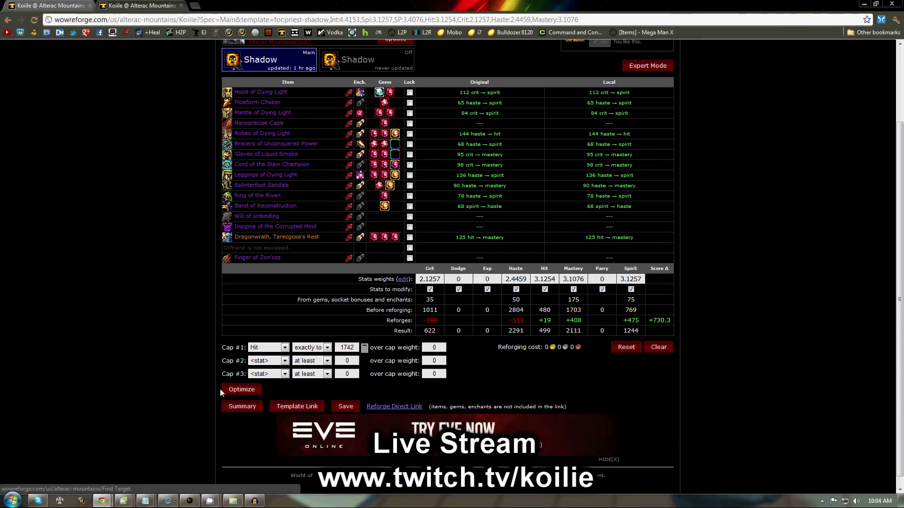
{"action": "scroll", "coordinate": [224, 377], "scroll_direction": "up", "scroll_amount": 1}
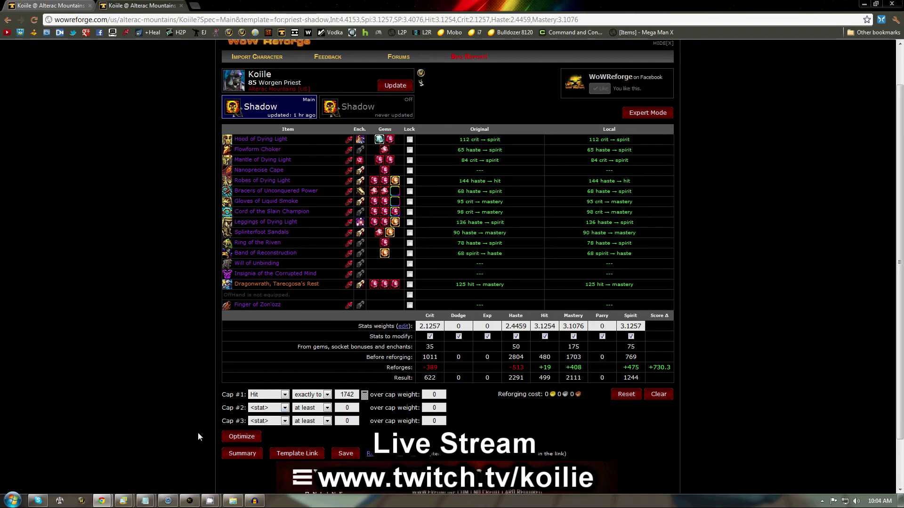
- Set Cap #2 to Haste at least 2284
{"action": "left_click", "coordinate": [285, 408]}
{"action": "left_click", "coordinate": [258, 446]}
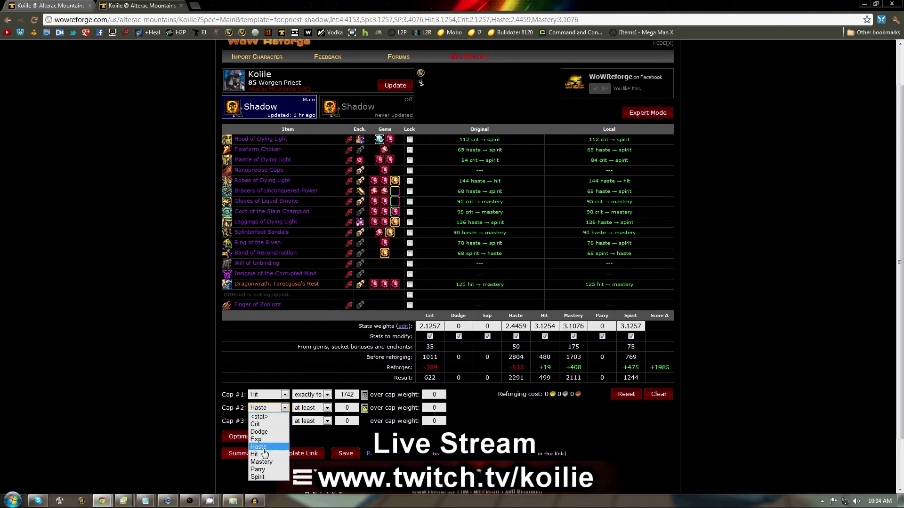
{"action": "left_click", "coordinate": [327, 408]}
{"action": "left_click", "coordinate": [306, 423]}
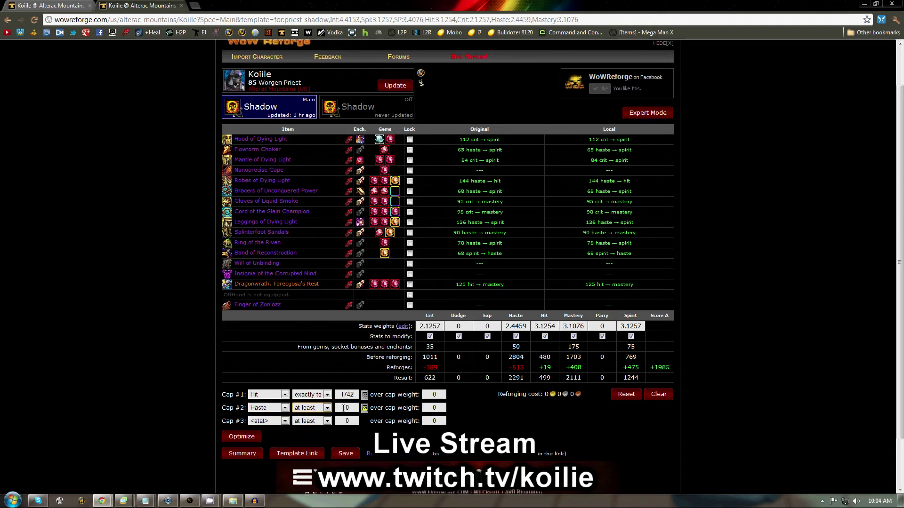
{"action": "left_click", "coordinate": [347, 408]}
{"action": "type", "text": "2284"}
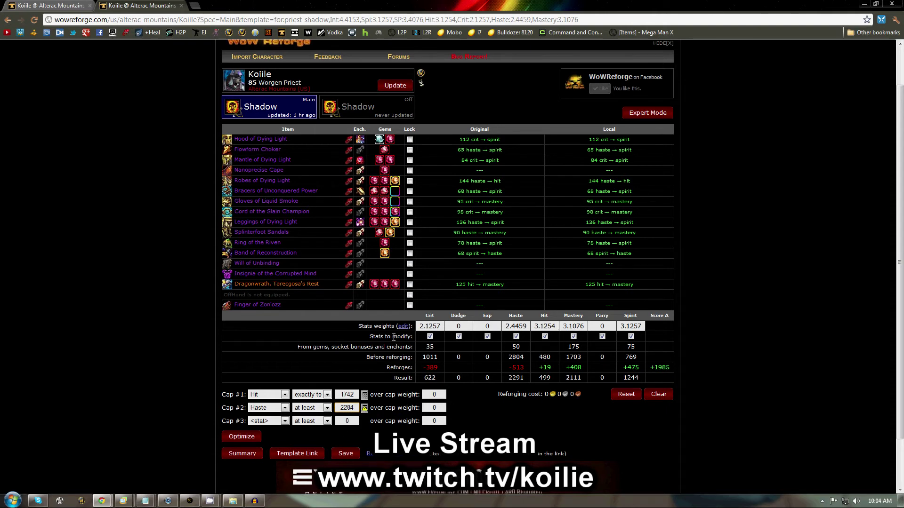
- Give Cap #2 an over-cap weight of 2.4459, copied from the Haste stat weight
{"action": "left_click", "coordinate": [504, 326]}
{"action": "key", "text": "ctrl+c"}
{"action": "key", "text": "Tab"}
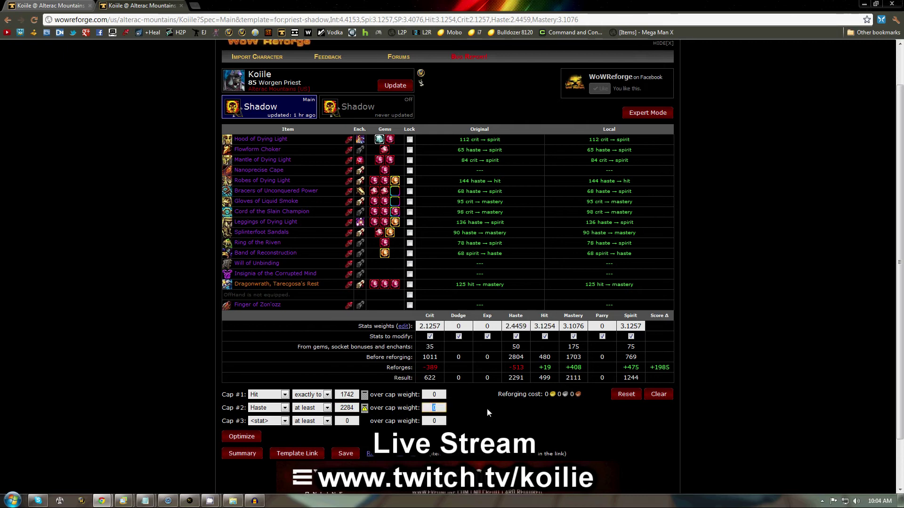
{"action": "key", "text": "ctrl+v"}
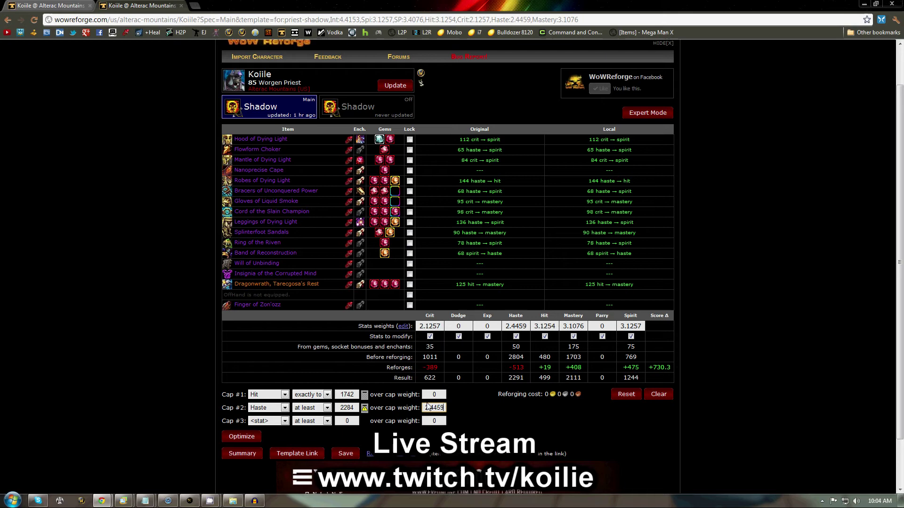
{"action": "double_click", "coordinate": [443, 408]}
{"action": "type", "text": "0"}
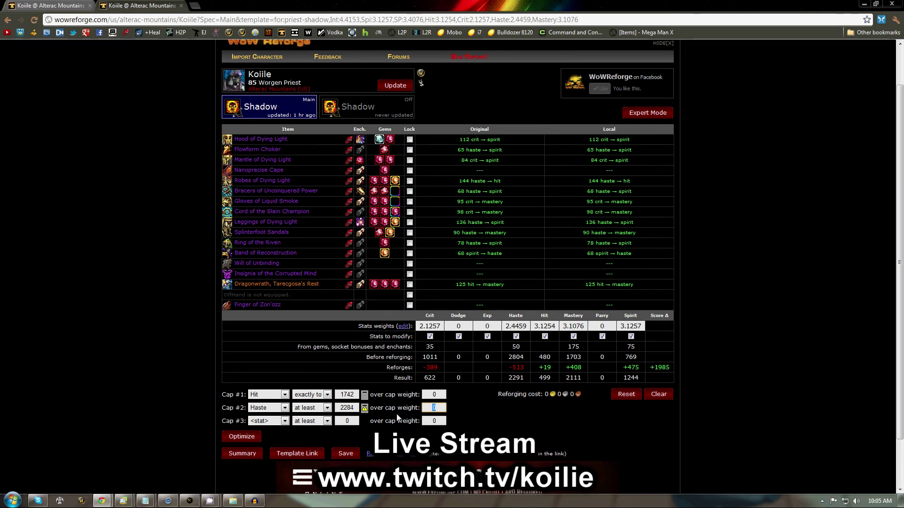
{"action": "key", "text": "ctrl+z"}
- Run Optimize with both caps and view the finished reforge plan in the first tab
{"action": "left_click", "coordinate": [229, 438]}
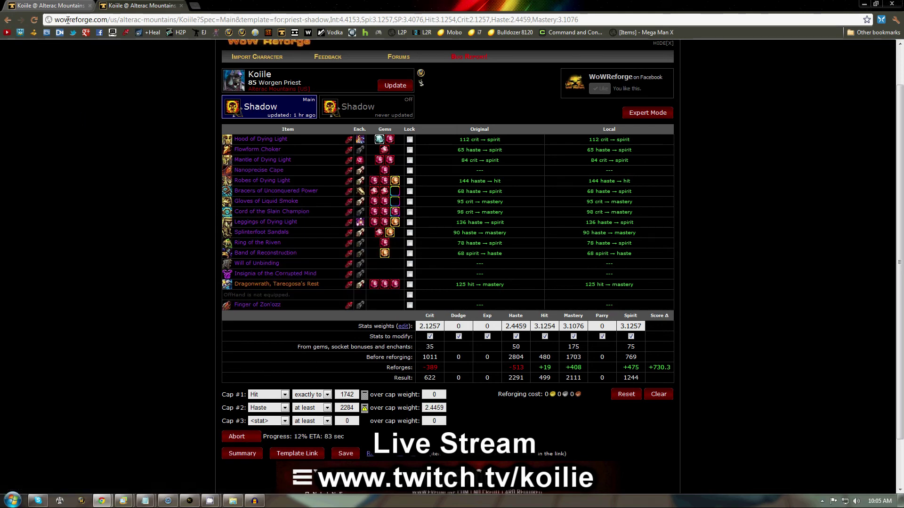
{"action": "left_click", "coordinate": [51, 9]}
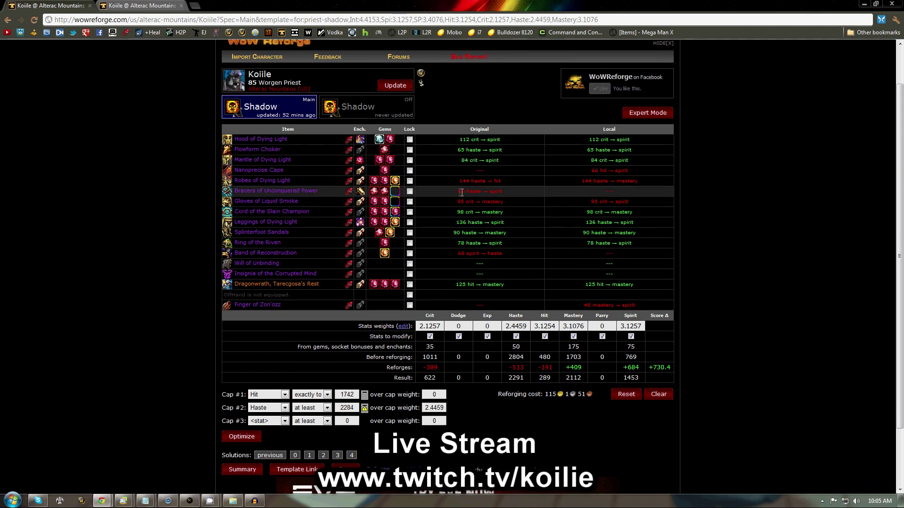
{"action": "left_click_drag", "start_coordinate": [502, 193], "coordinate": [454, 193]}
{"action": "left_click_drag", "start_coordinate": [585, 193], "coordinate": [621, 192]}
{"action": "left_click_drag", "start_coordinate": [450, 201], "coordinate": [511, 207]}
{"action": "left_click_drag", "start_coordinate": [578, 201], "coordinate": [633, 203]}
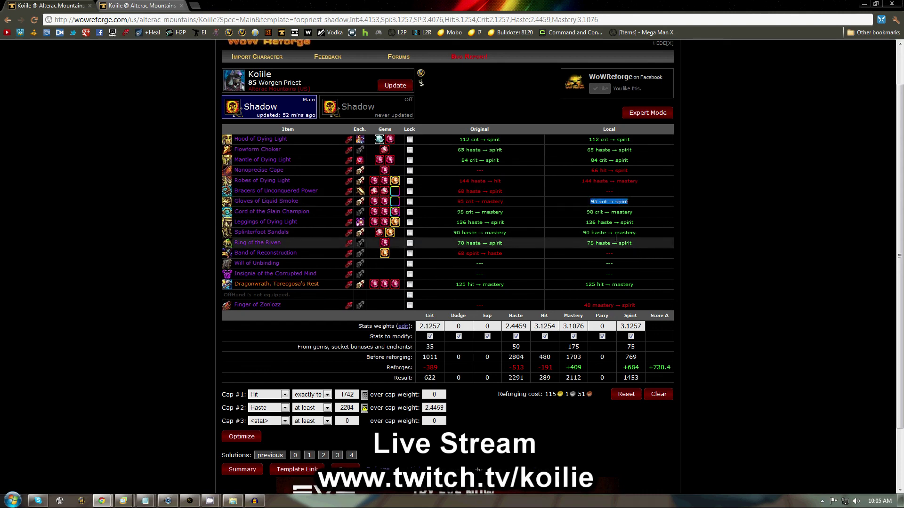
{"action": "left_click", "coordinate": [559, 202]}
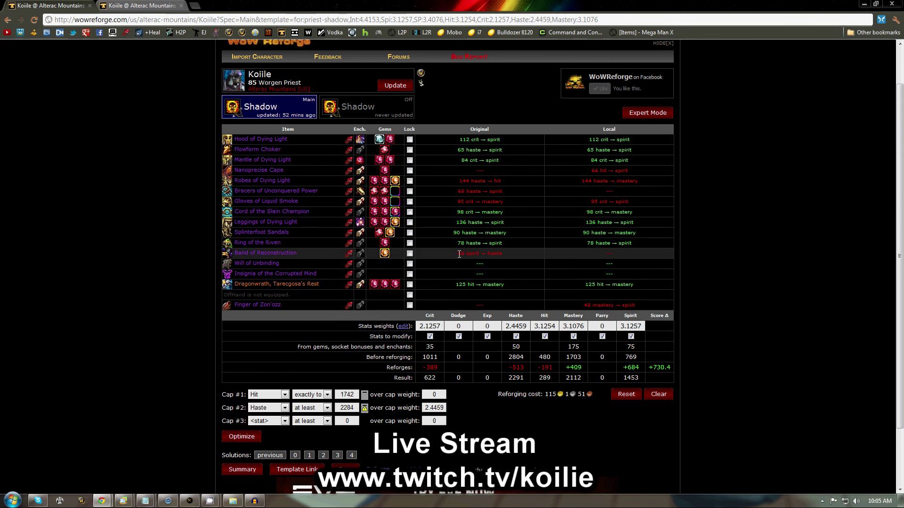
{"action": "left_click_drag", "start_coordinate": [459, 254], "coordinate": [503, 254]}
{"action": "left_click_drag", "start_coordinate": [606, 253], "coordinate": [613, 253]}
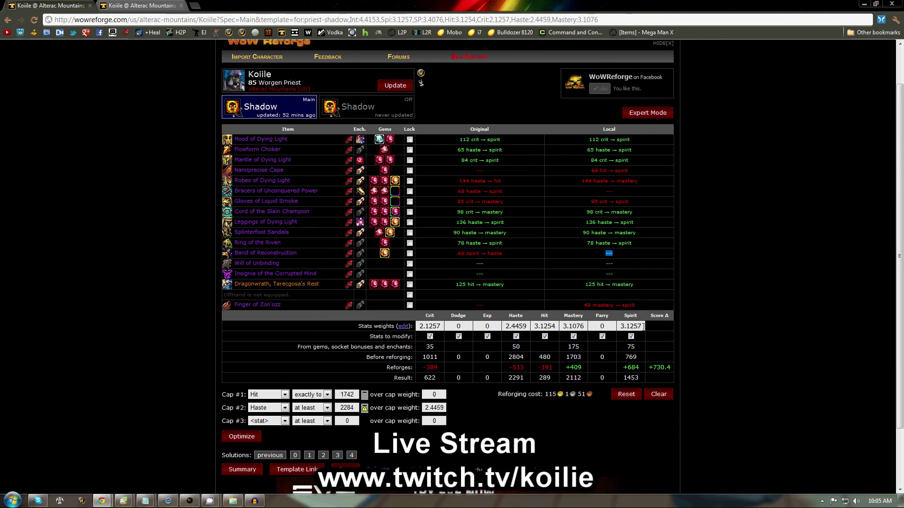
{"action": "mouse_move", "coordinate": [383, 202]}
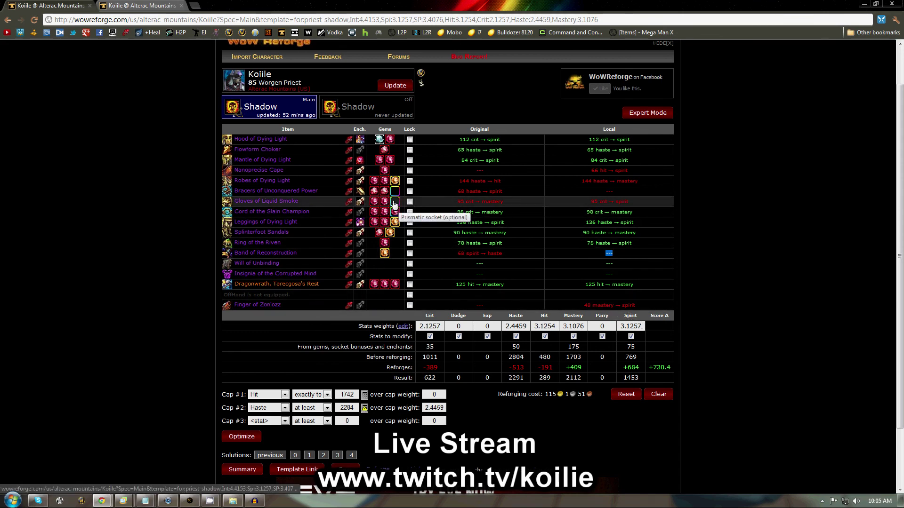
{"action": "left_click", "coordinate": [589, 219]}
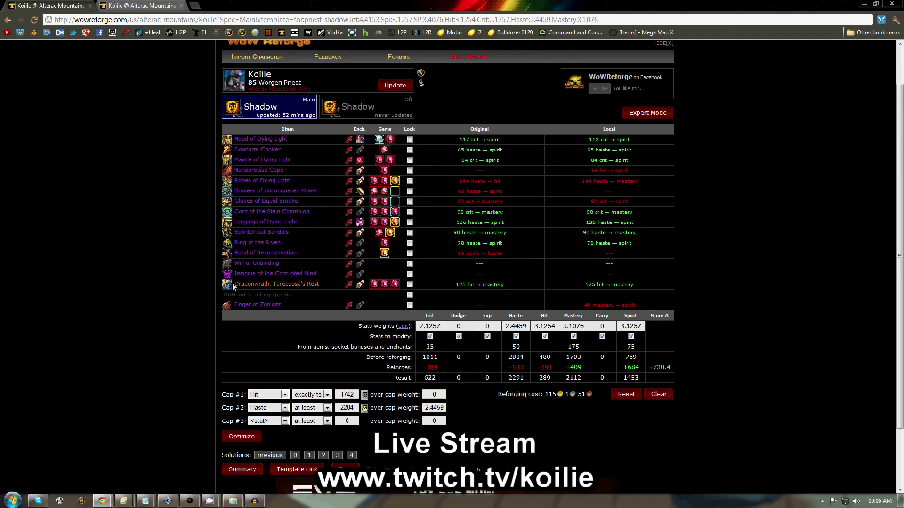
{"action": "scroll", "coordinate": [470, 302], "scroll_direction": "down", "scroll_amount": 2}
{"action": "scroll", "coordinate": [541, 302], "scroll_direction": "up", "scroll_amount": 3}
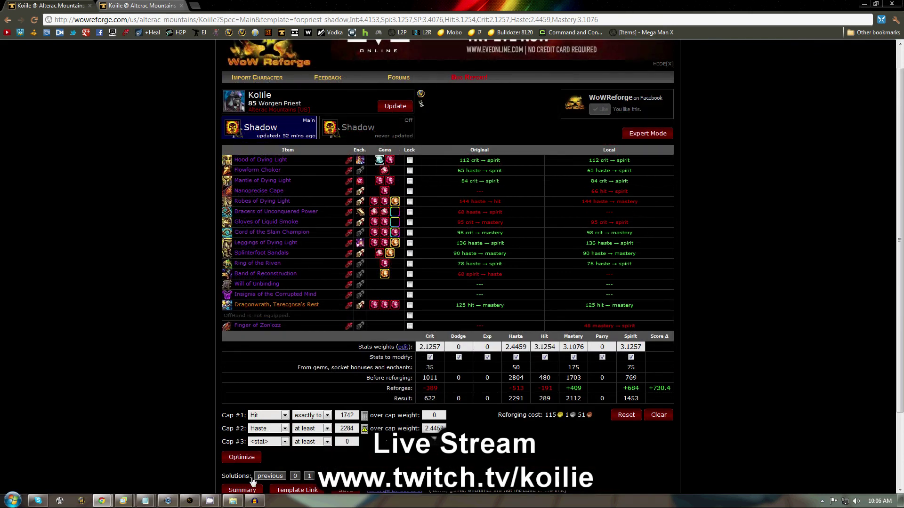